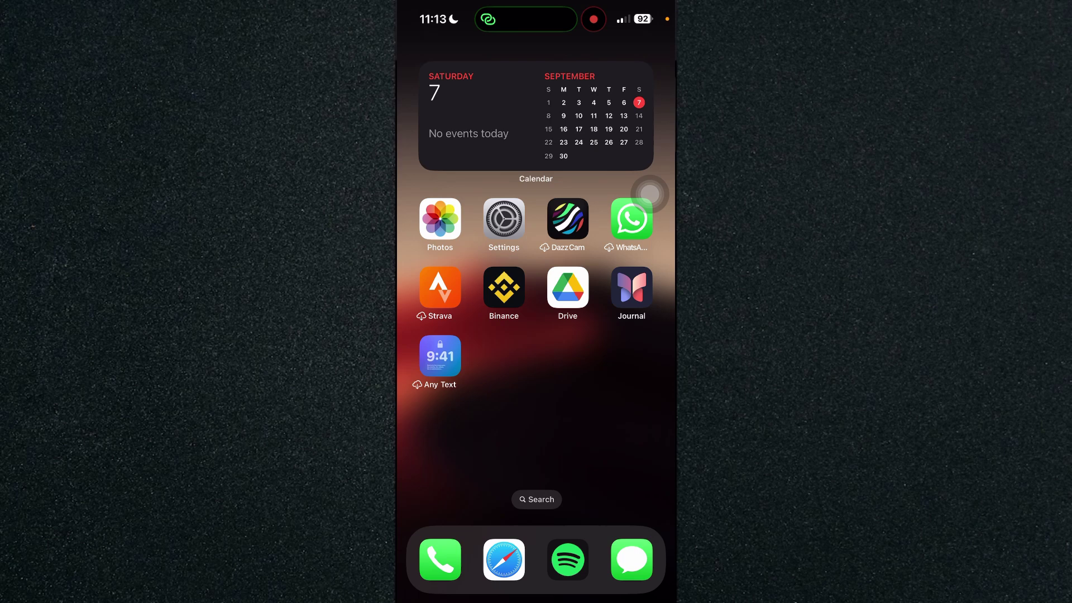
# Open the Bluetooth settings and show the details for the paired AirPods 'kc'
pyautogui.click(503, 220)
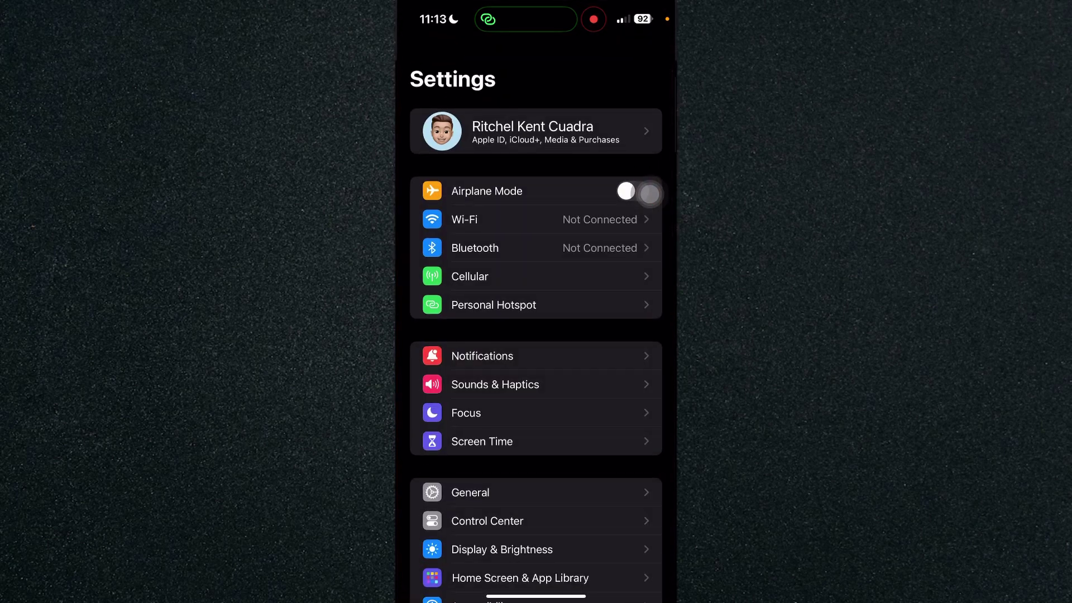
pyautogui.click(475, 248)
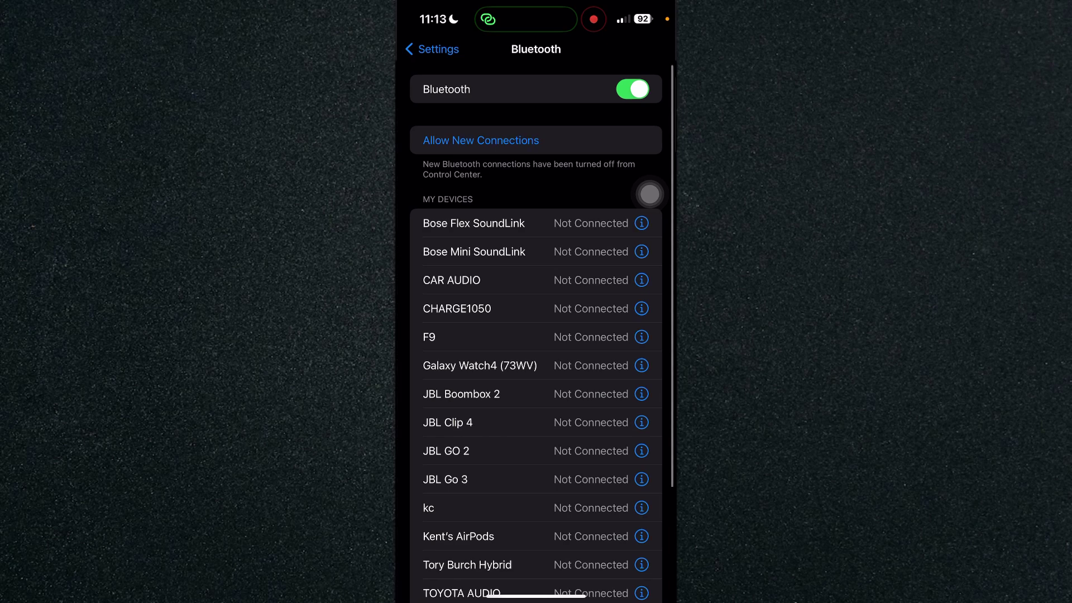
pyautogui.scroll(-3, 650, 195)
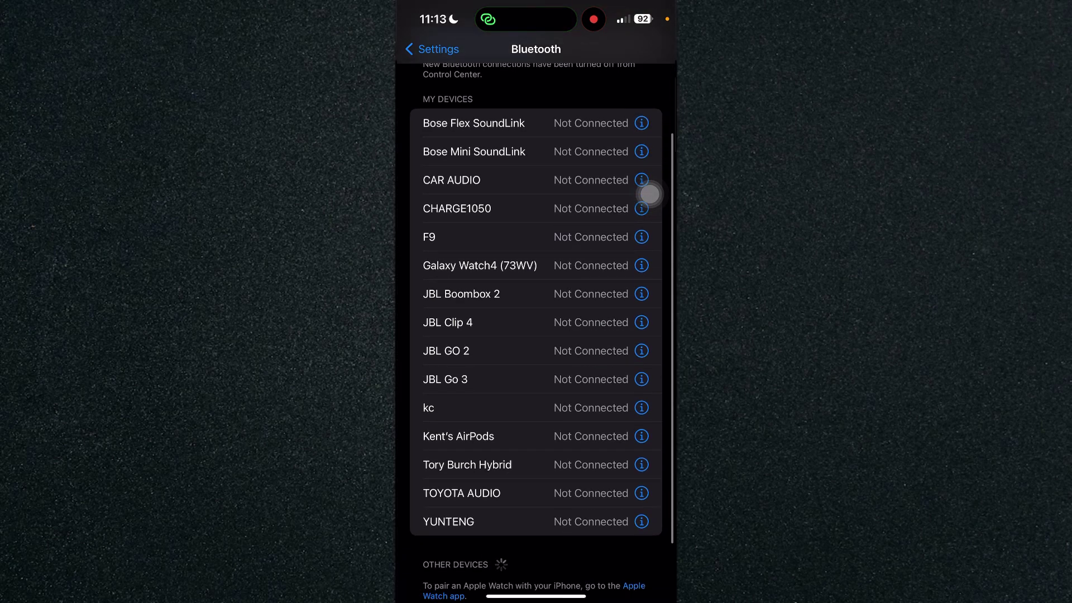
pyautogui.scroll(-2, 650, 195)
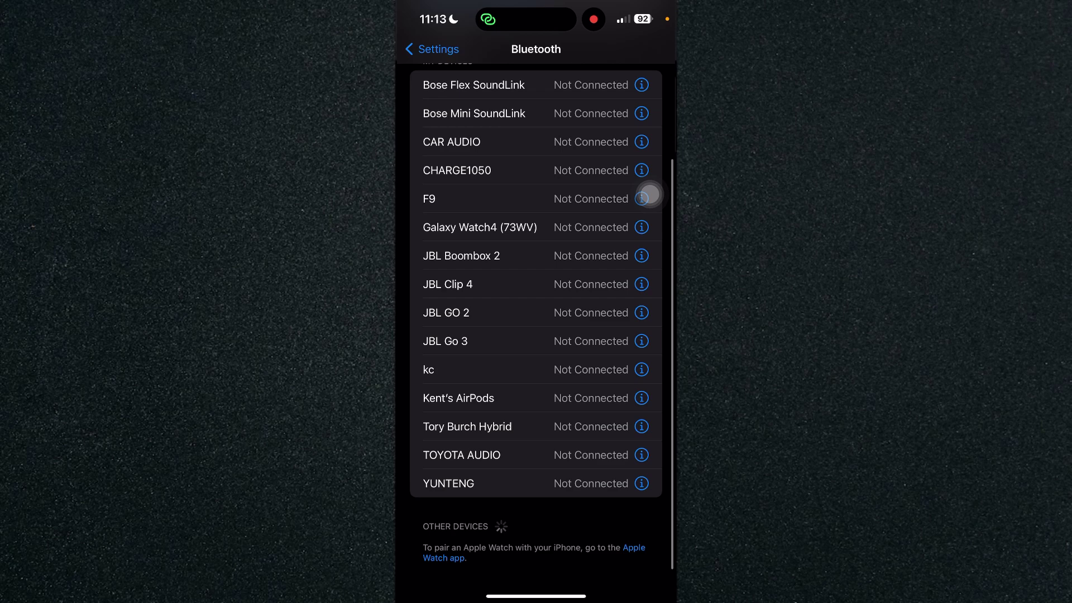
pyautogui.scroll(3, 650, 194)
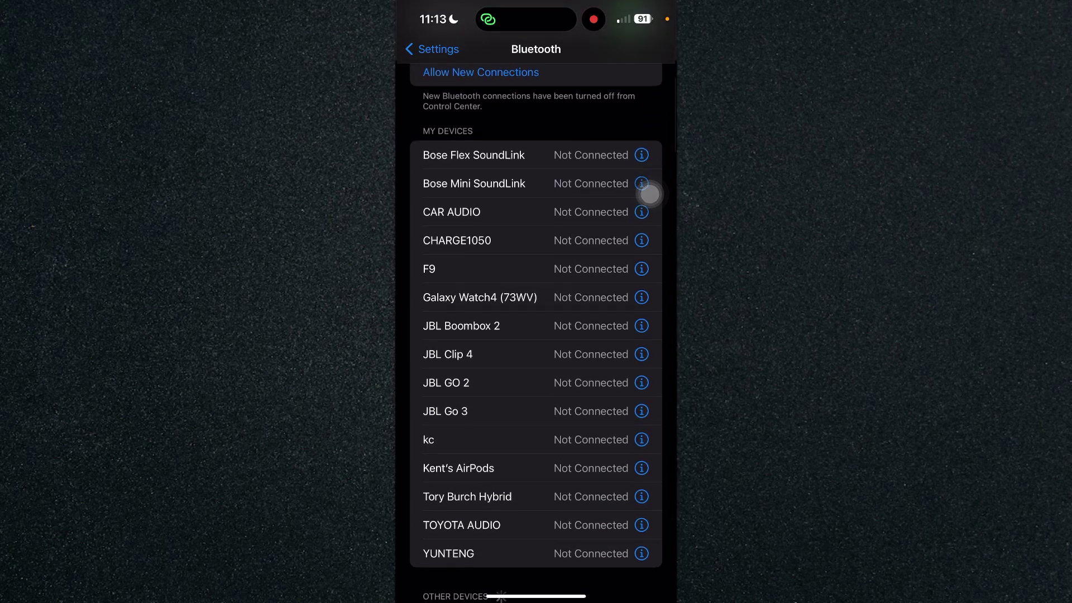
pyautogui.scroll(-1, 650, 195)
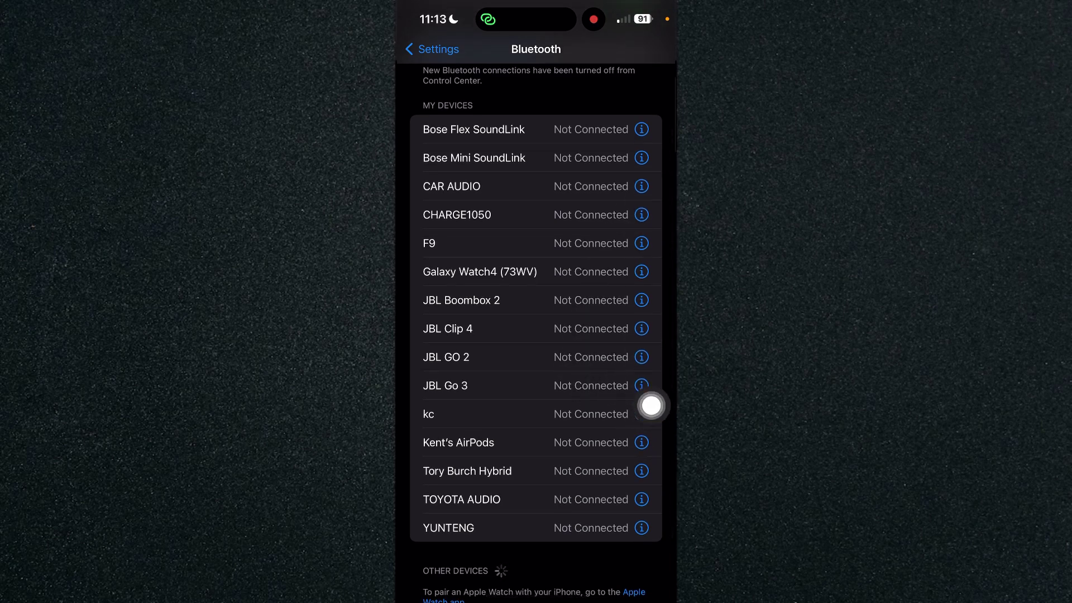
pyautogui.click(641, 414)
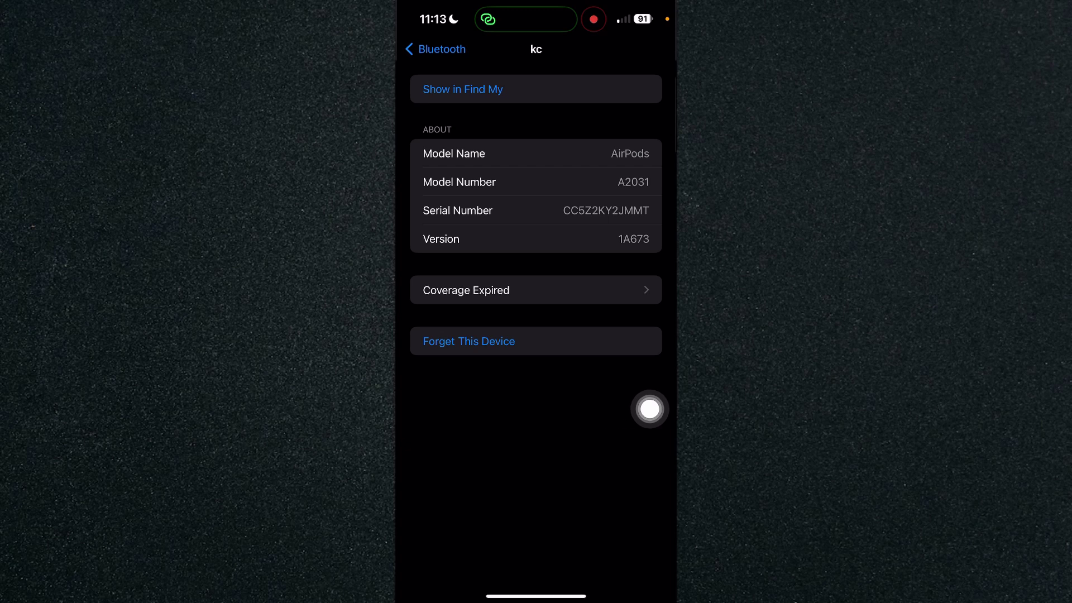
# Forget 'kc', confirming its removal from all iCloud devices
pyautogui.click(470, 340)
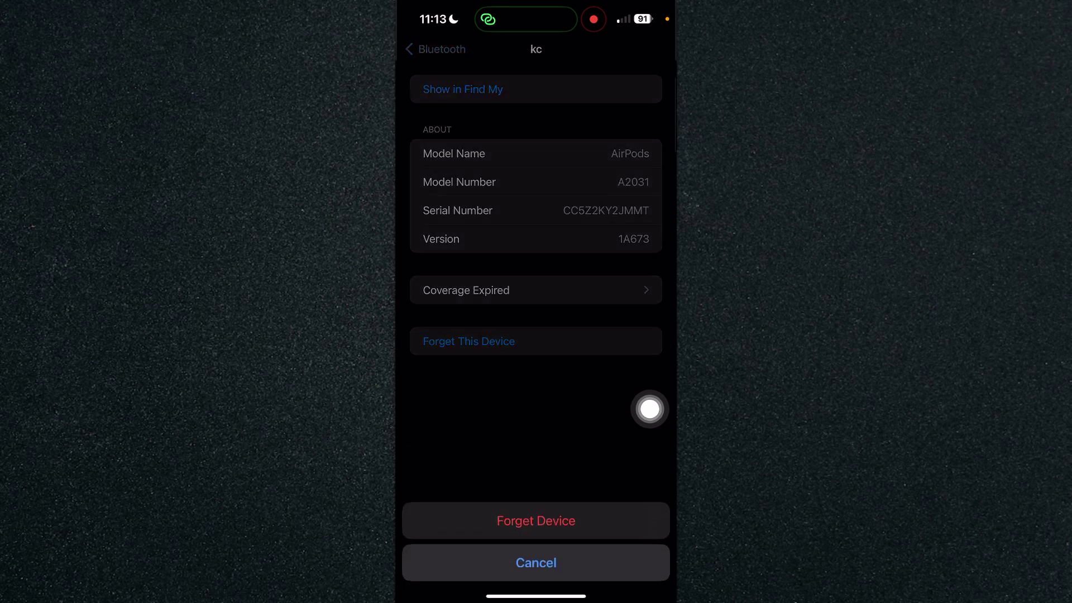
pyautogui.click(536, 521)
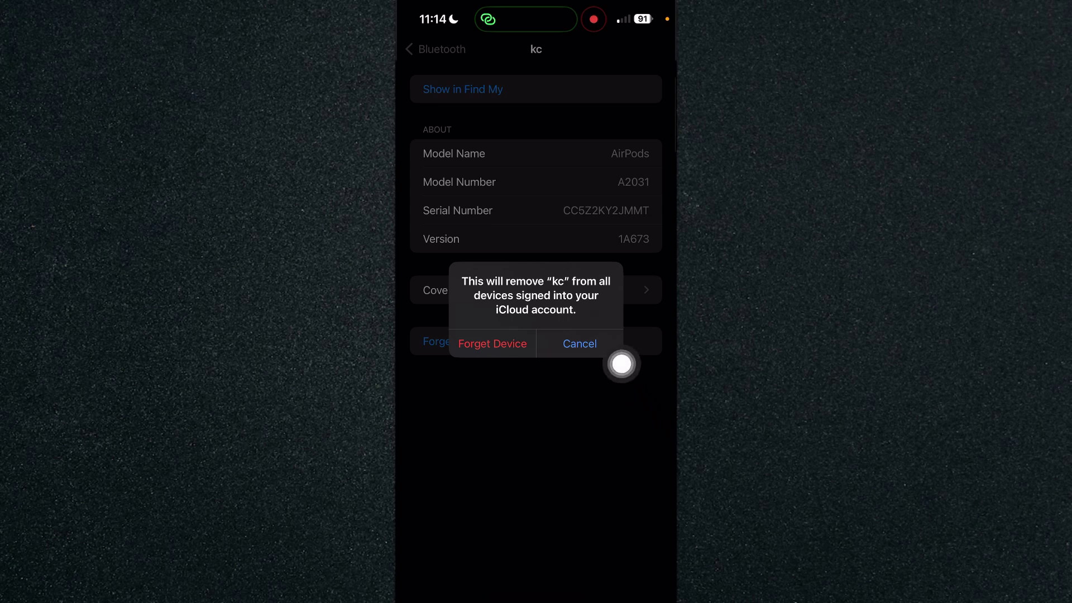
pyautogui.click(580, 334)
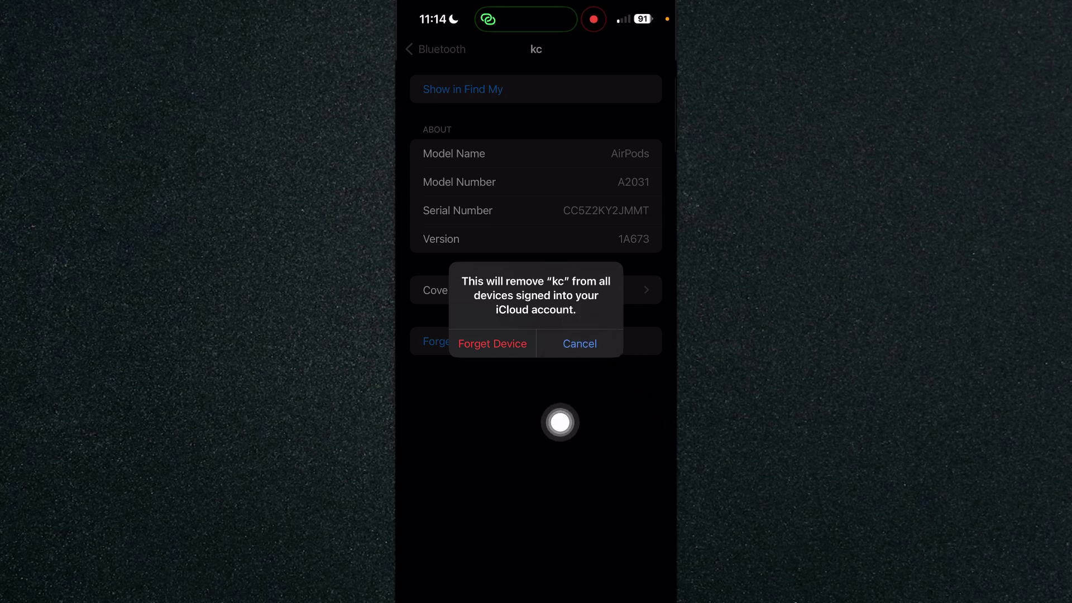